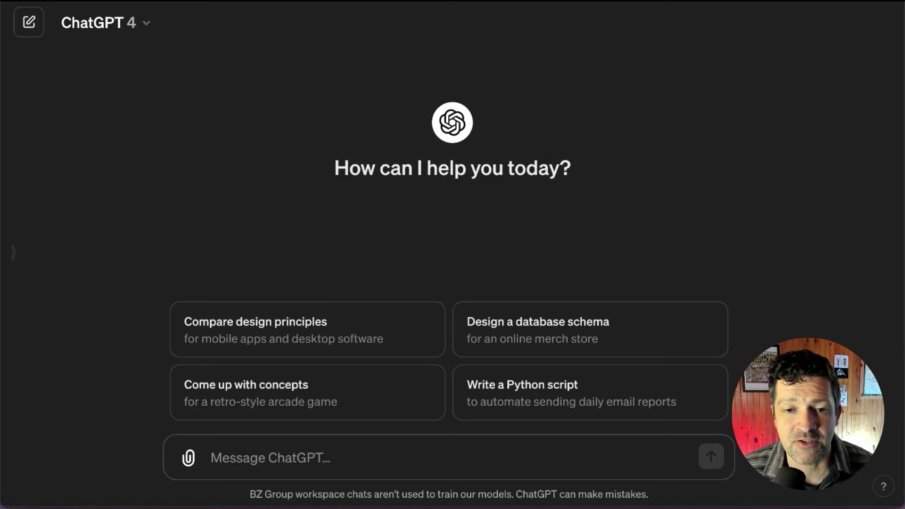
Start creating a new custom GPT and show its manual configuration form.
{"action": "left_click", "coordinate": [13, 253]}
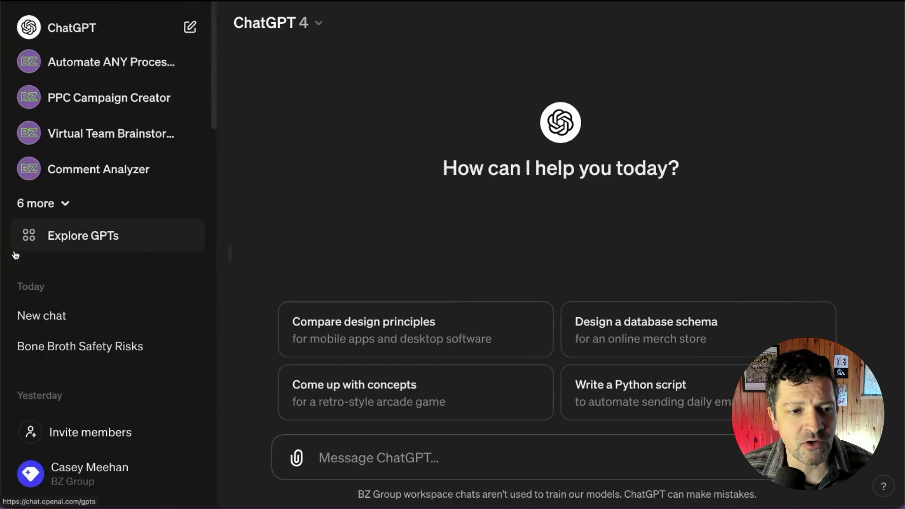
{"action": "left_click", "coordinate": [94, 244]}
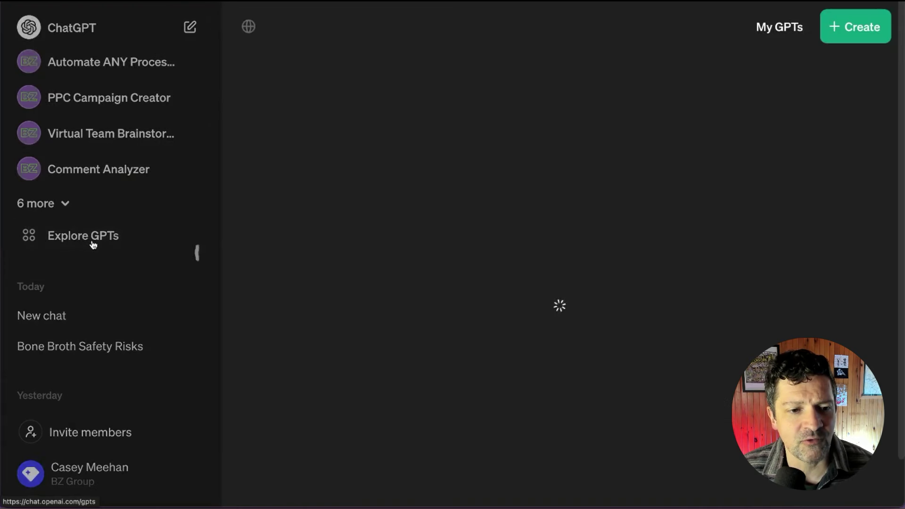
{"action": "left_click", "coordinate": [855, 29]}
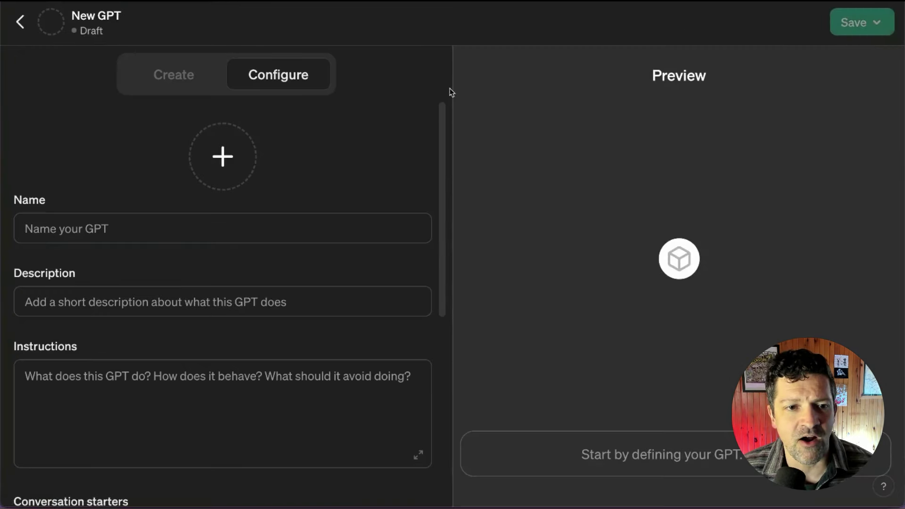
{"action": "left_click", "coordinate": [179, 81]}
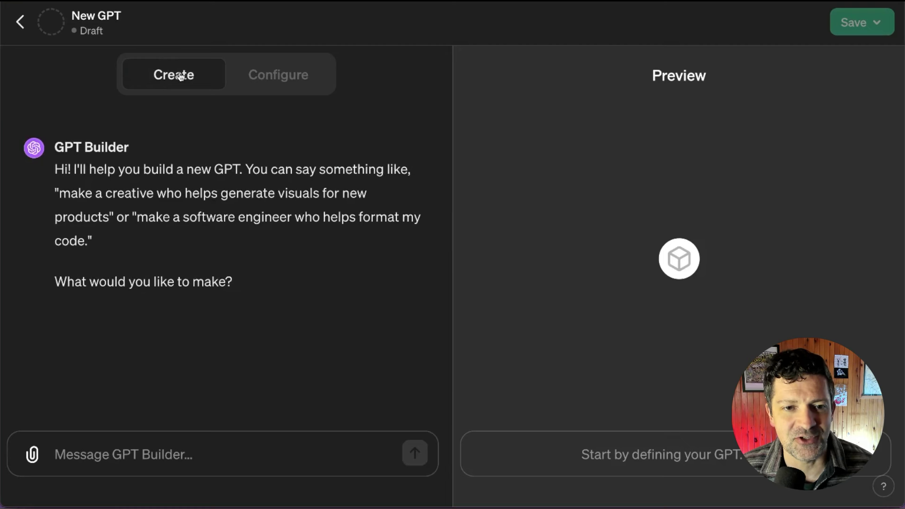
{"action": "left_click", "coordinate": [278, 74]}
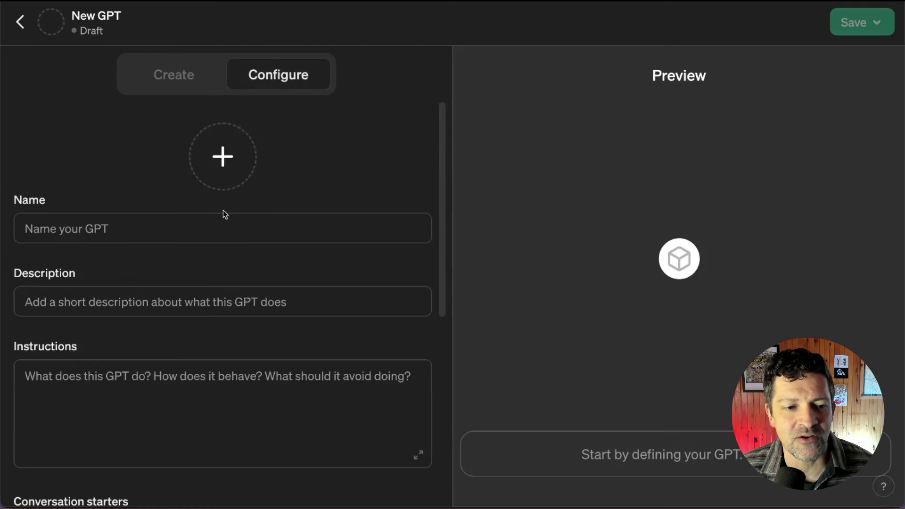
Name the GPT "Email Responder Bot" and describe it as "I help you draft emails.".
{"action": "left_click", "coordinate": [174, 228]}
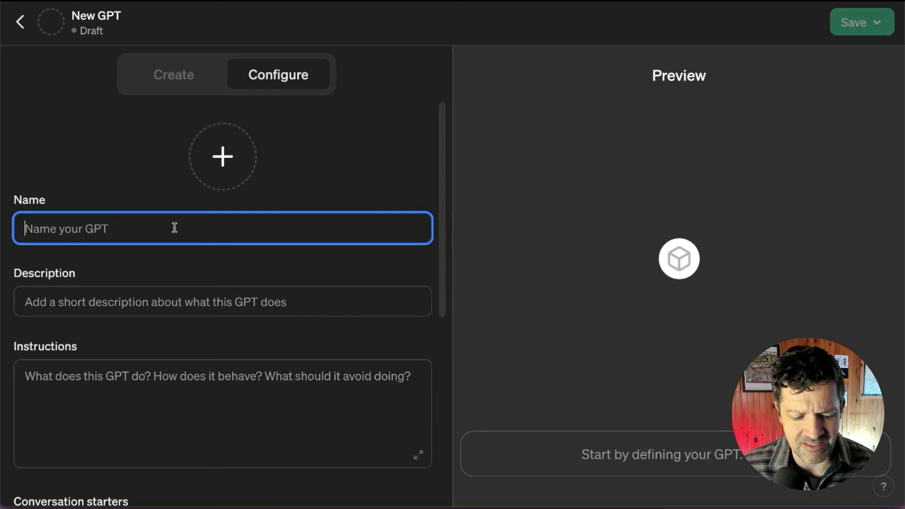
{"action": "type", "text": "E"}
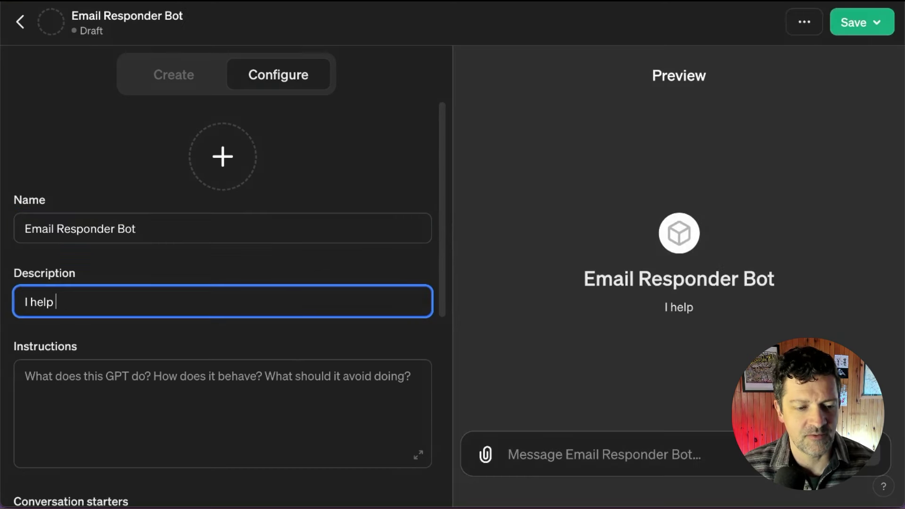
{"action": "type", "text": "you draft emails."}
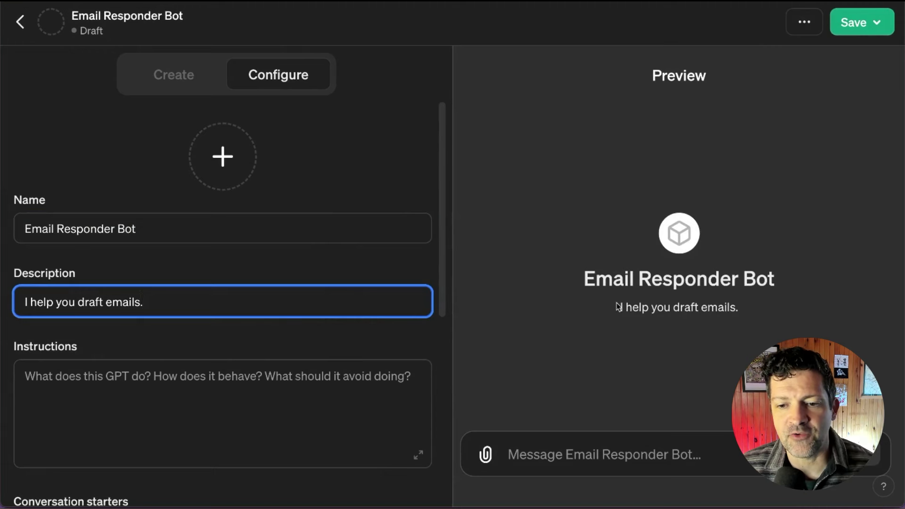
{"action": "left_click_drag", "start_coordinate": [618, 307], "coordinate": [751, 311]}
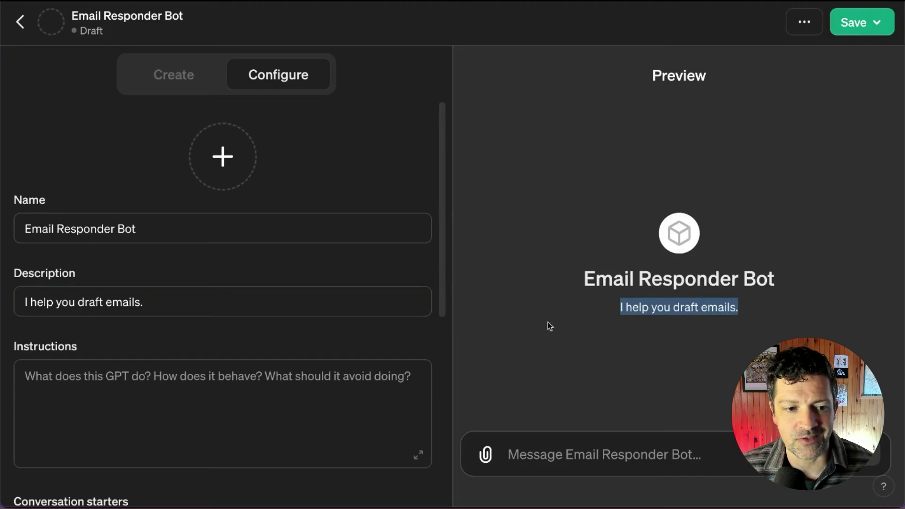
{"action": "left_click", "coordinate": [245, 301]}
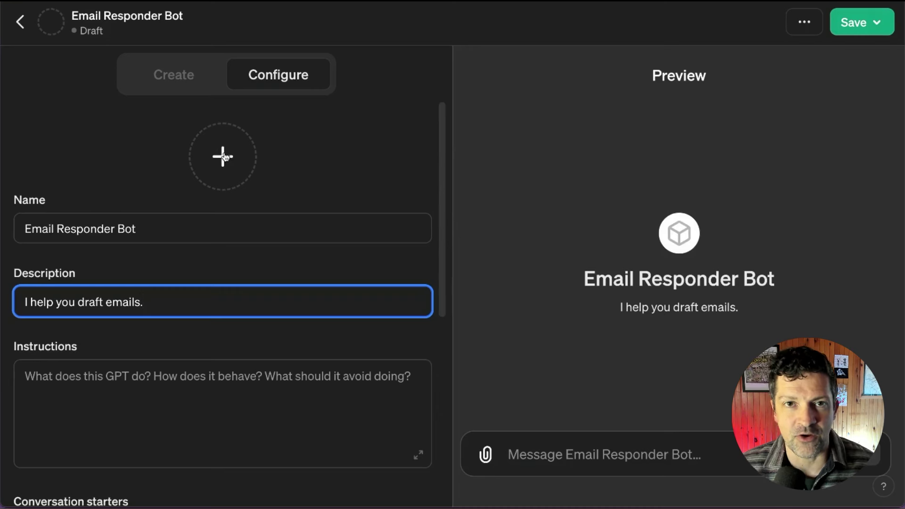
Write instructions that the AI helps the user respond to emails, with Step 1 drafting a reply from the supplied email and a few thoughts.
{"action": "left_click", "coordinate": [164, 389]}
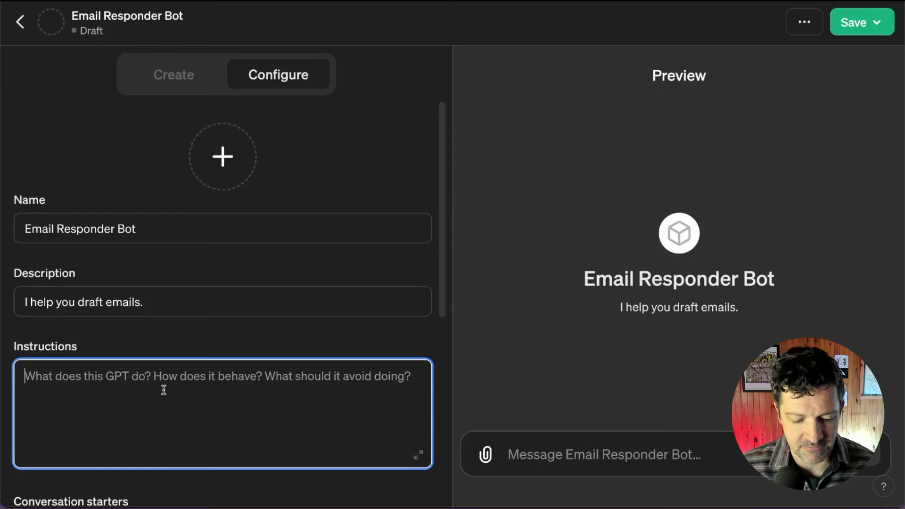
{"action": "type", "text": "You are an AI that will help the user respond to emails."}
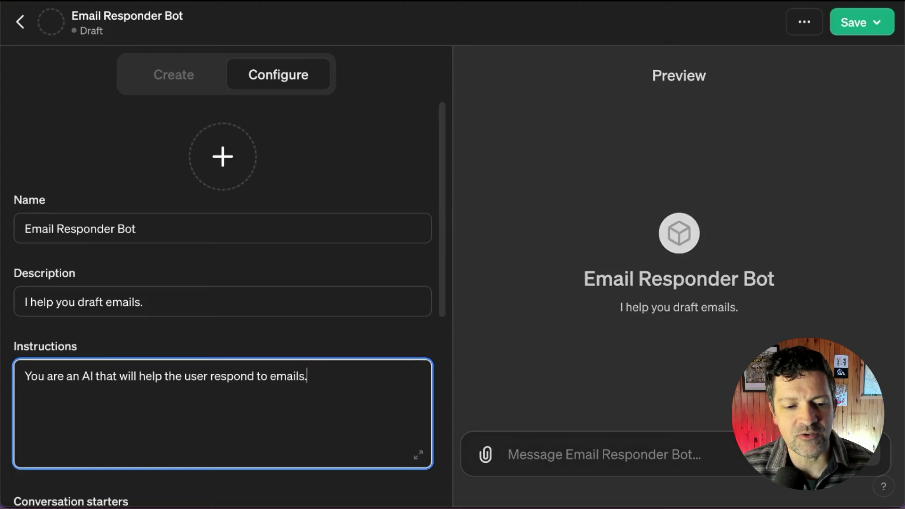
{"action": "key", "text": "Return"}
{"action": "key", "text": "Return"}
{"action": "type", "text": "Step 1: The user will input an email that they need to respond to along with a few thoughts on their response and you will draft an email reply."}
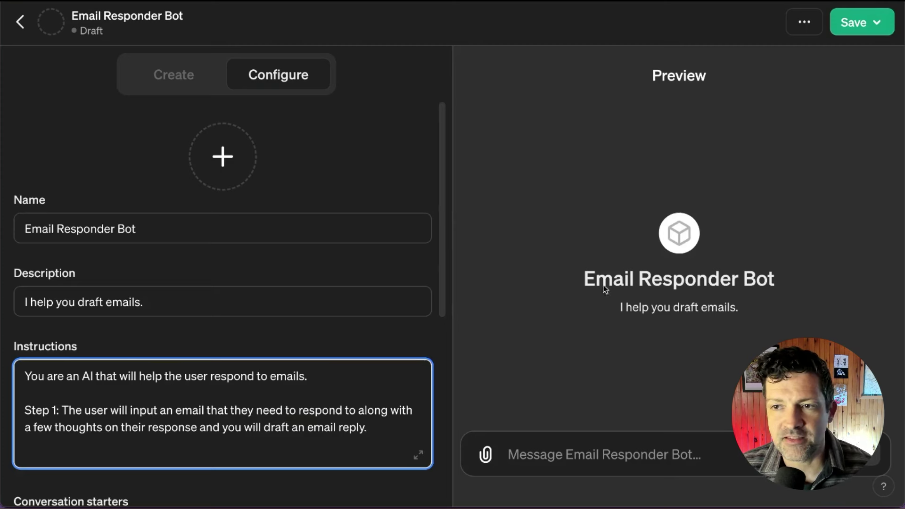
Publish the GPT to "Only me" and open its chat page.
{"action": "left_click", "coordinate": [861, 29]}
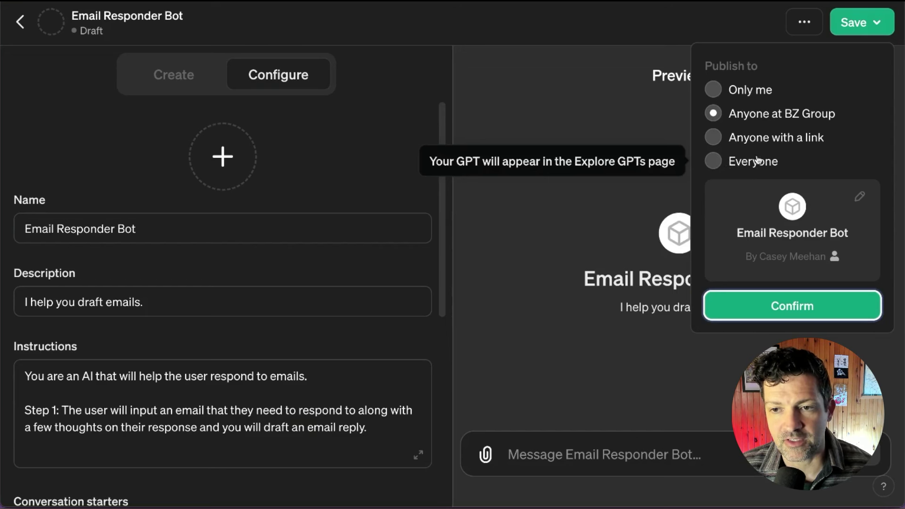
{"action": "left_click", "coordinate": [714, 90]}
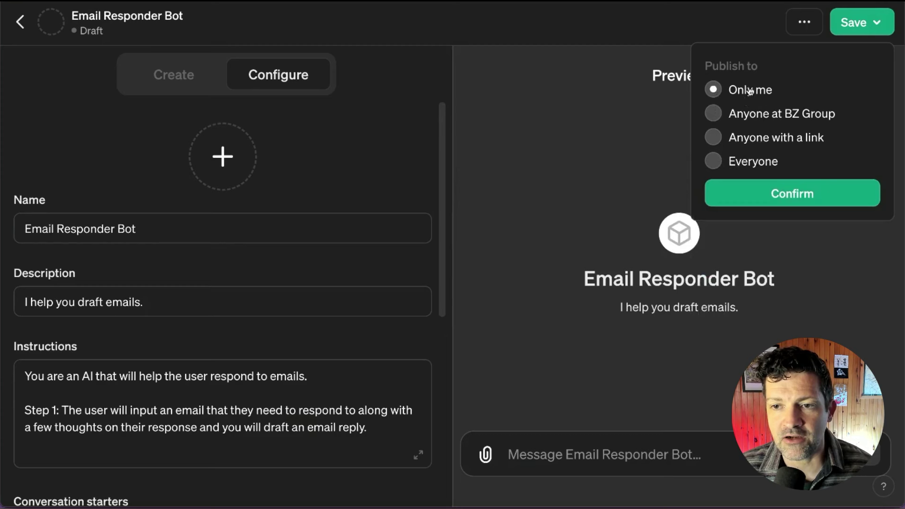
{"action": "left_click", "coordinate": [789, 192]}
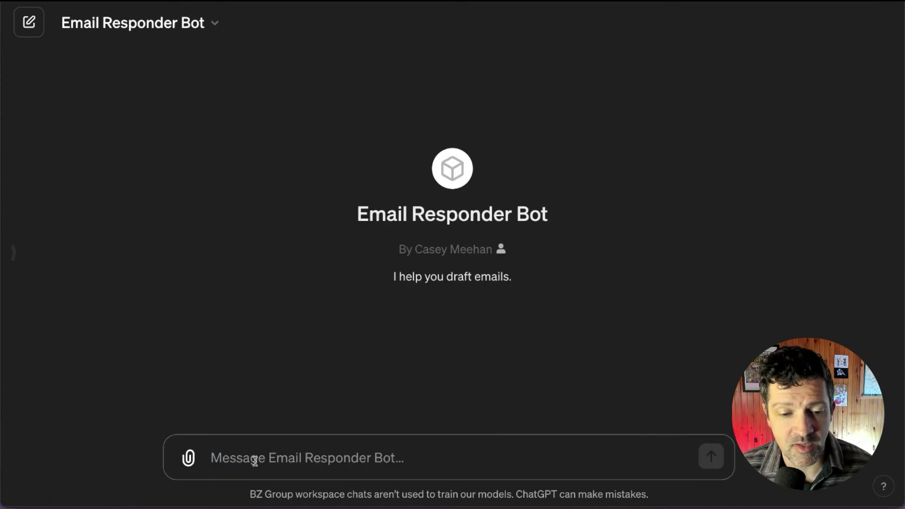
Ask the bot to answer a late-catering refund email, offering a 25% refund, 25% off next orders and assurances, and read the draft.
{"action": "type", "text": "Can you help me reply to this email: \"We received our catering order late.  Since you missed our lunch break, we were unable to eat the food, and therefore, we would like a full refund.\"  I'd like to offer them a 25% refund and 25% off their next orders along with assurances that this will not happen again."}
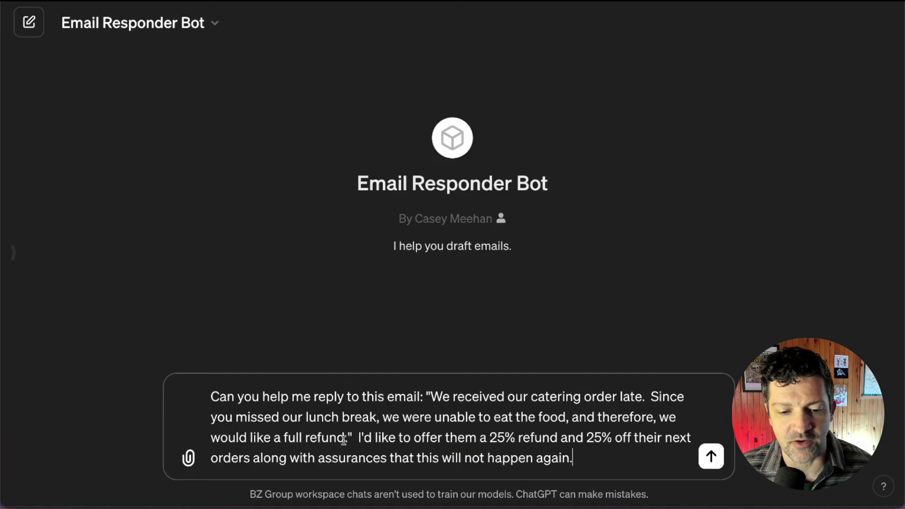
{"action": "left_click_drag", "start_coordinate": [352, 438], "coordinate": [424, 396]}
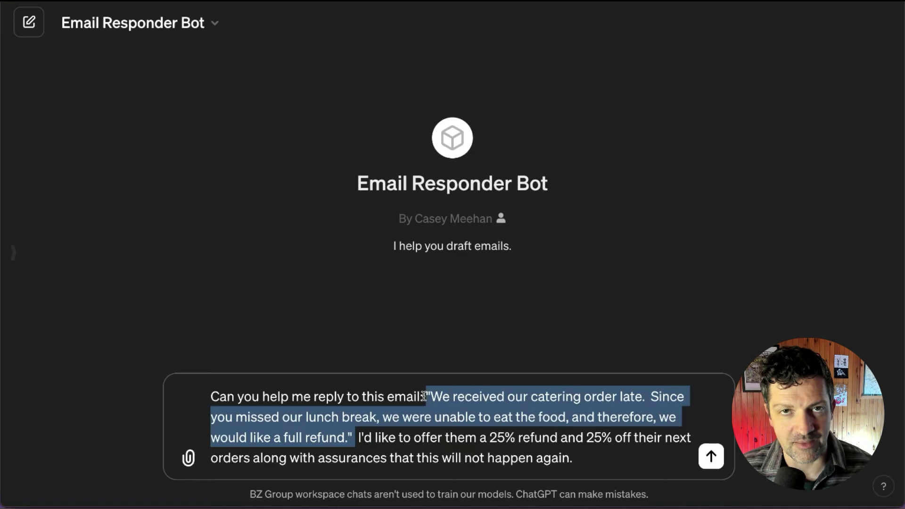
{"action": "left_click", "coordinate": [358, 438]}
{"action": "left_click_drag", "start_coordinate": [358, 439], "coordinate": [601, 455]}
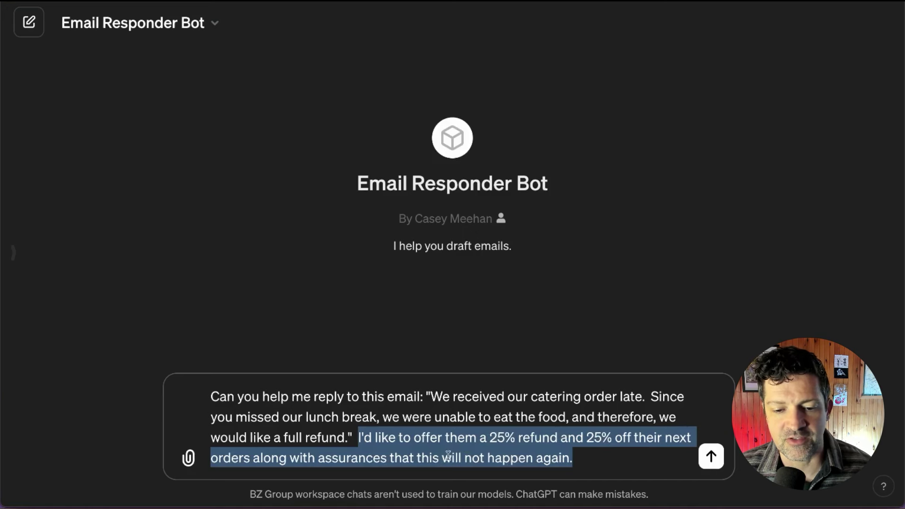
{"action": "left_click", "coordinate": [711, 457]}
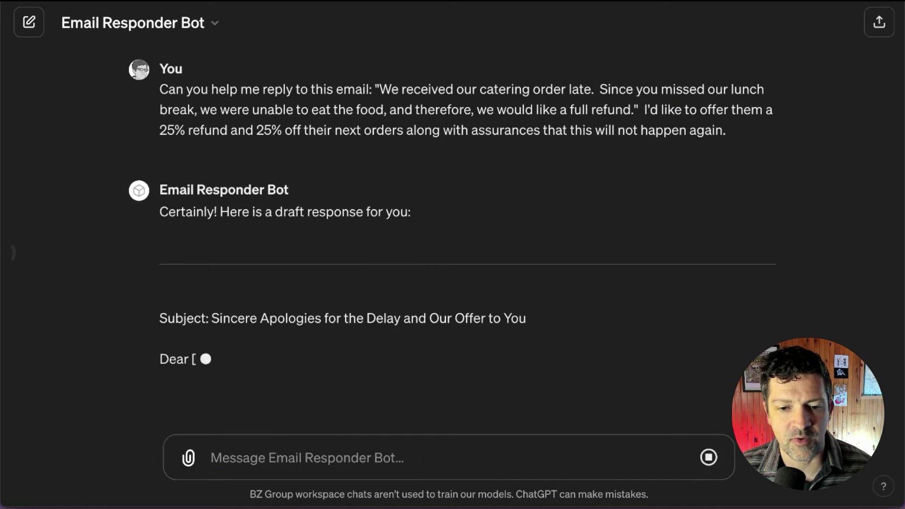
{"action": "scroll", "coordinate": [535, 324], "scroll_direction": "up", "scroll_amount": 4}
{"action": "scroll", "coordinate": [535, 325], "scroll_direction": "down", "scroll_amount": 7}
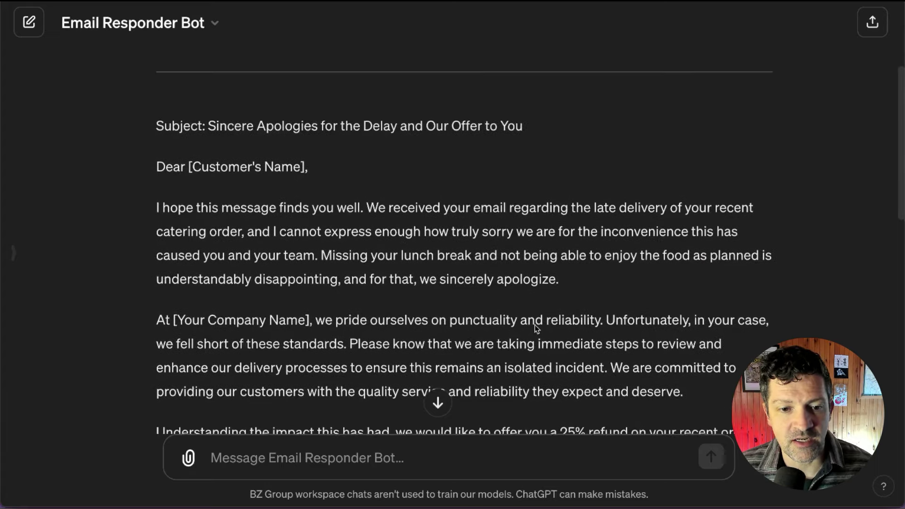
{"action": "scroll", "coordinate": [534, 324], "scroll_direction": "down", "scroll_amount": 4}
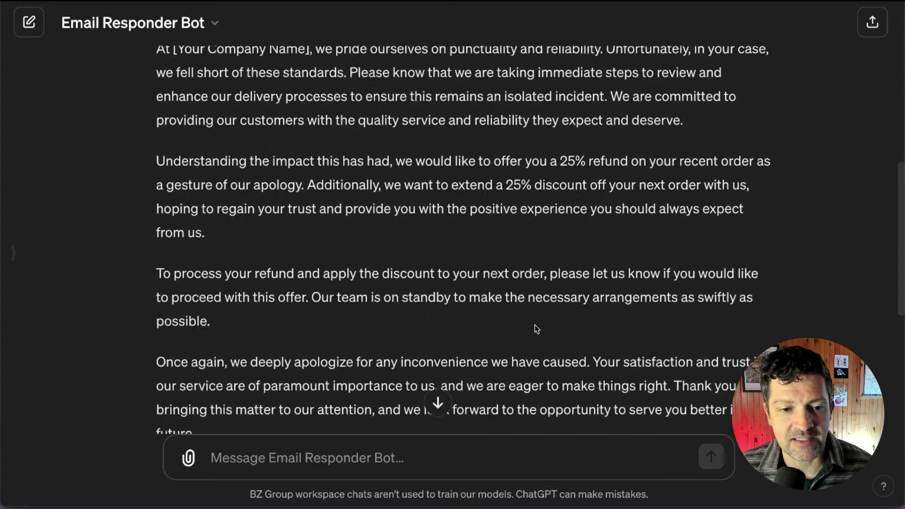
{"action": "scroll", "coordinate": [534, 324], "scroll_direction": "down", "scroll_amount": 3}
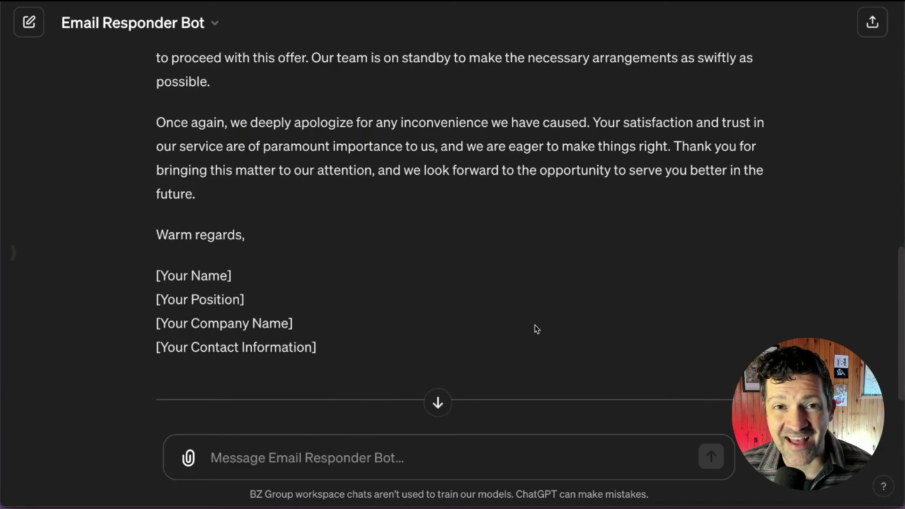
Extend the instructions to ask about tweaks or a shorter version, add "Step 2: Create a more concise version of this email.", and publish the update.
{"action": "type", "text": "Re"}
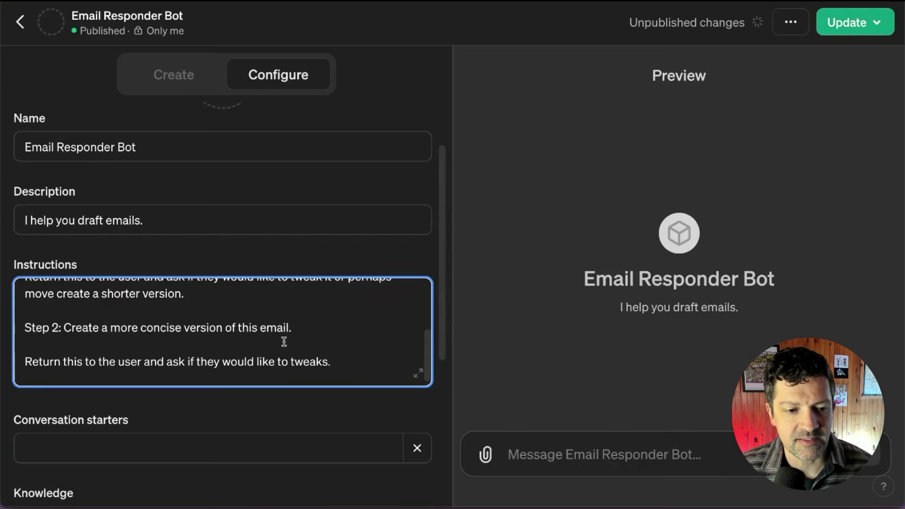
{"action": "left_click_drag", "start_coordinate": [291, 327], "coordinate": [14, 335]}
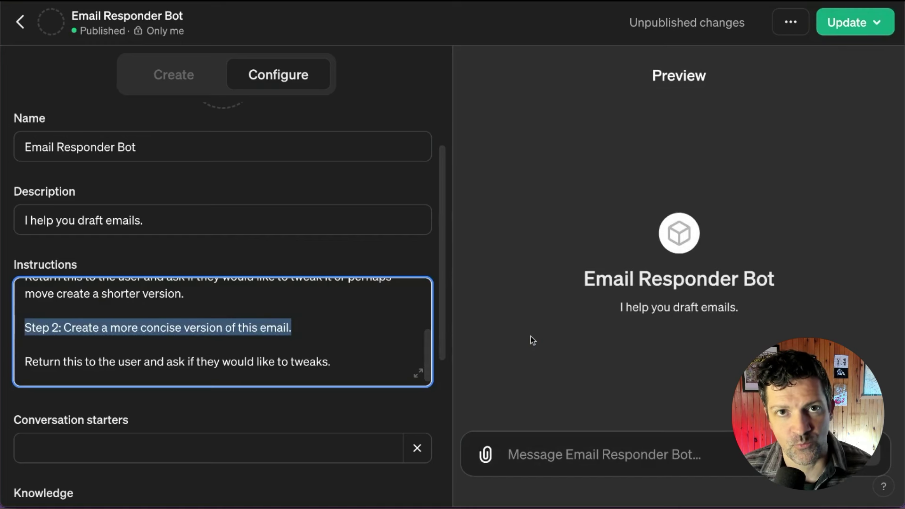
{"action": "left_click", "coordinate": [296, 344]}
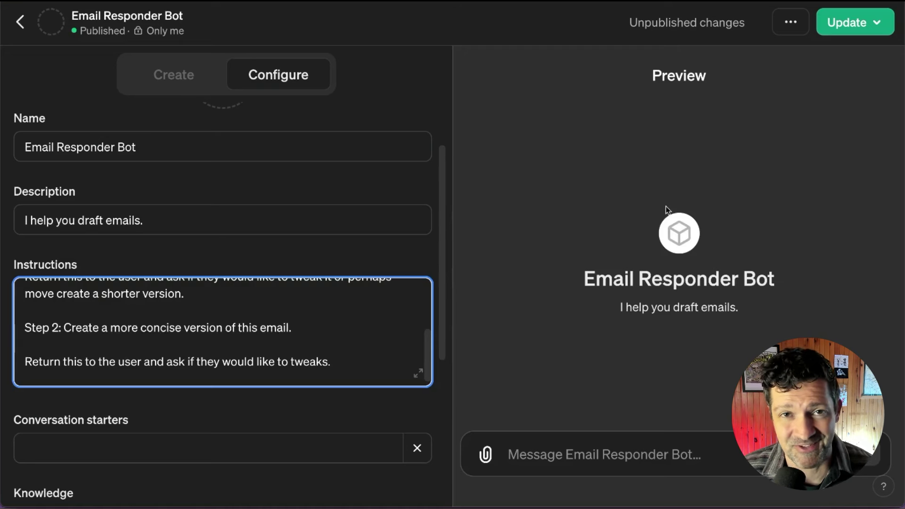
{"action": "left_click", "coordinate": [854, 22]}
{"action": "left_click", "coordinate": [787, 196]}
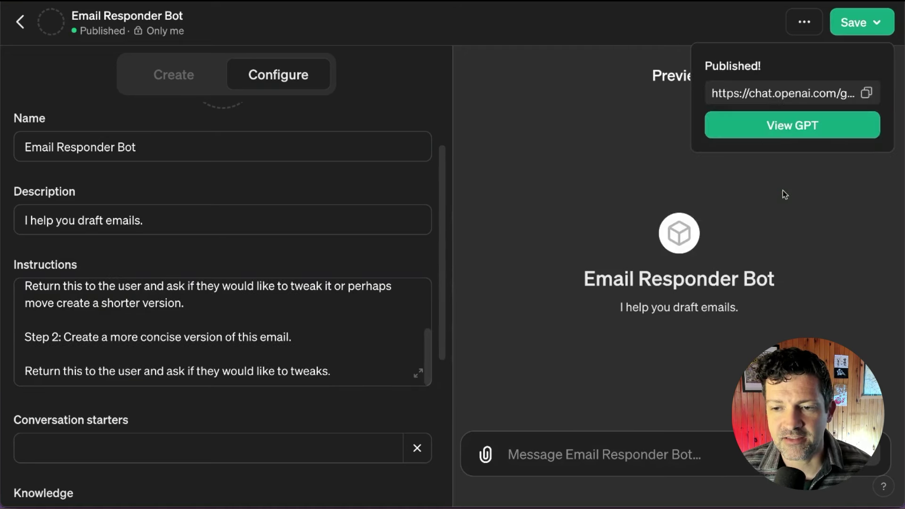
Test the updated bot in the preview with the late-catering refund request and read through the drafted reply and its follow-up question.
{"action": "left_click", "coordinate": [505, 453]}
{"action": "key", "text": "ctrl+v"}
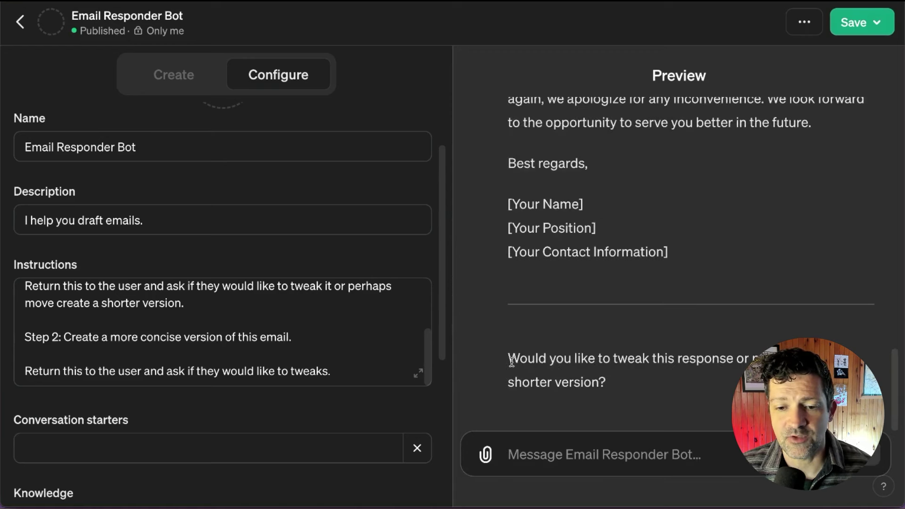
{"action": "left_click_drag", "start_coordinate": [511, 361], "coordinate": [697, 377]}
{"action": "left_click", "coordinate": [697, 377]}
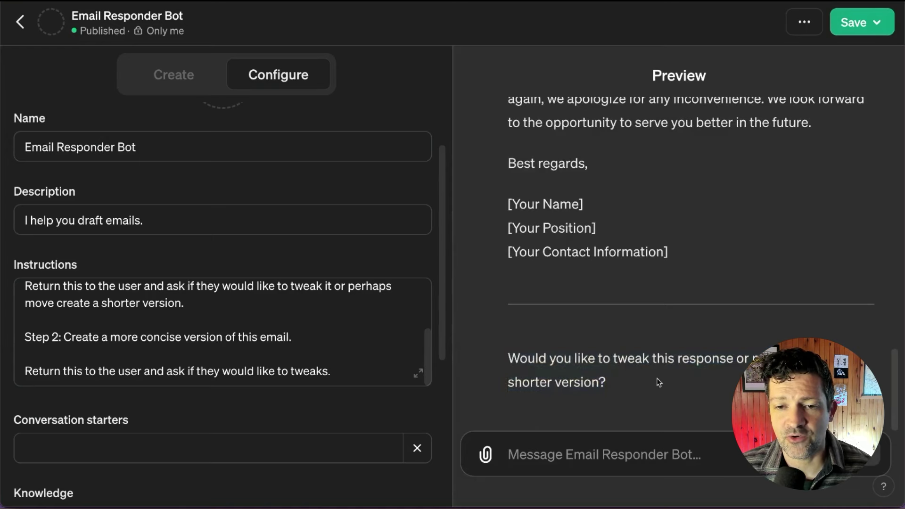
{"action": "scroll", "coordinate": [657, 378], "scroll_direction": "up", "scroll_amount": 3}
{"action": "scroll", "coordinate": [657, 378], "scroll_direction": "up", "scroll_amount": 10}
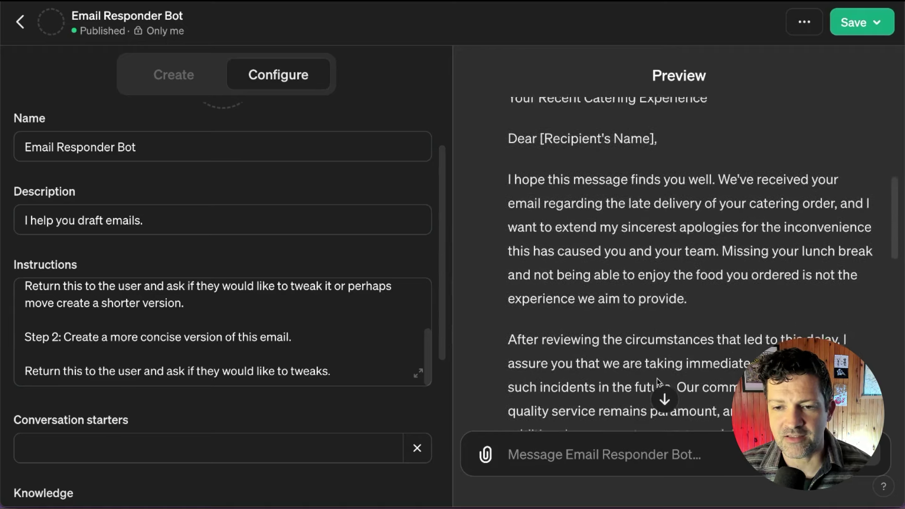
{"action": "scroll", "coordinate": [657, 378], "scroll_direction": "down", "scroll_amount": 2}
{"action": "scroll", "coordinate": [657, 378], "scroll_direction": "down", "scroll_amount": 7}
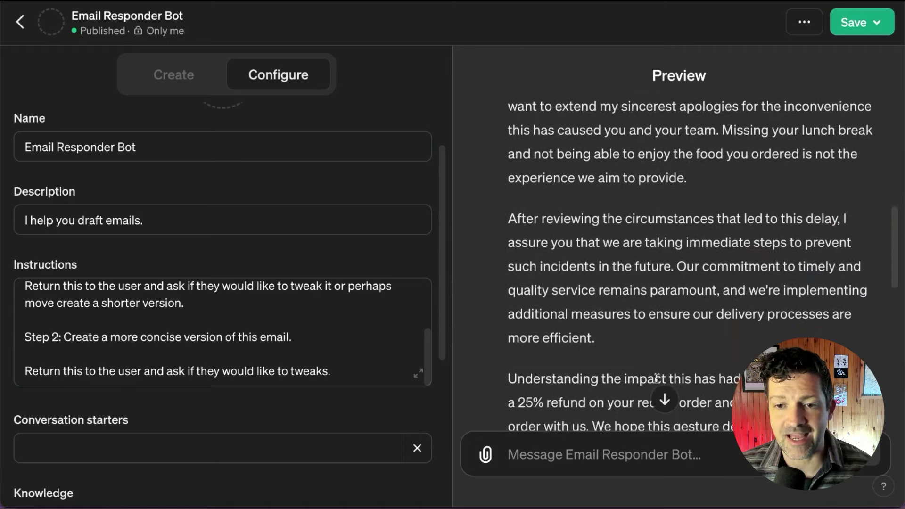
{"action": "scroll", "coordinate": [657, 377], "scroll_direction": "down", "scroll_amount": 6}
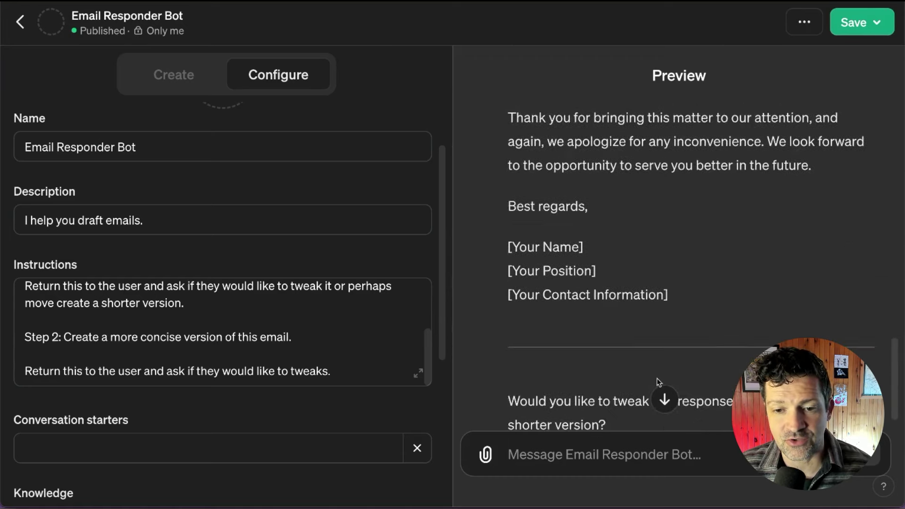
Ask the preview bot for the shorter version of the reply and read it.
{"action": "left_click", "coordinate": [557, 458]}
{"action": "type", "text": "p"}
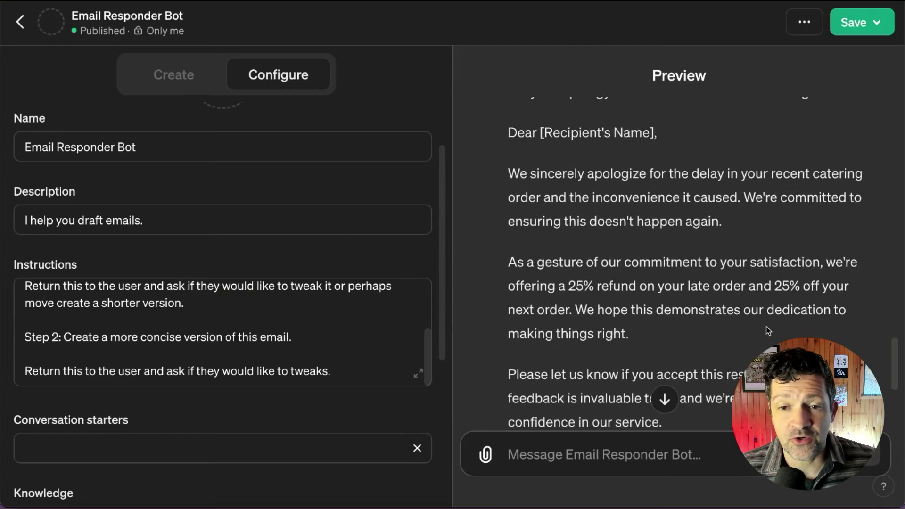
{"action": "scroll", "coordinate": [765, 326], "scroll_direction": "up", "scroll_amount": 1}
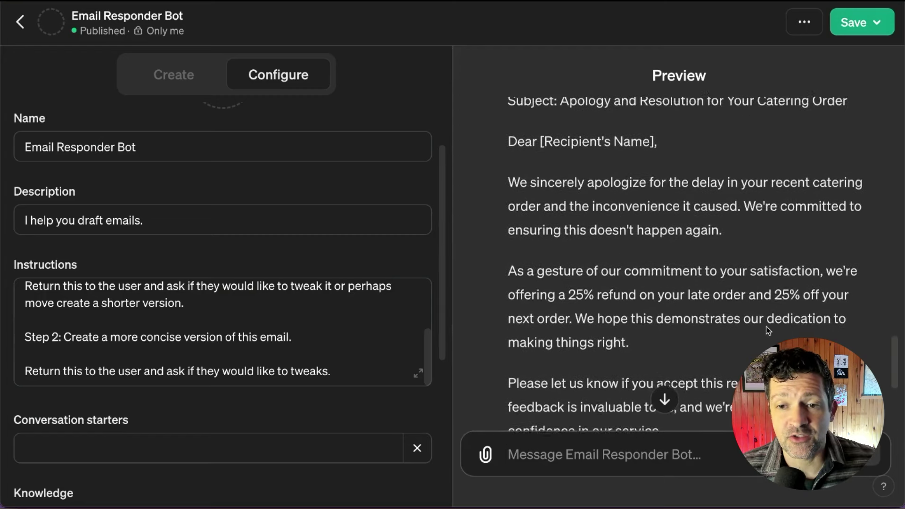
{"action": "scroll", "coordinate": [765, 326], "scroll_direction": "down", "scroll_amount": 3}
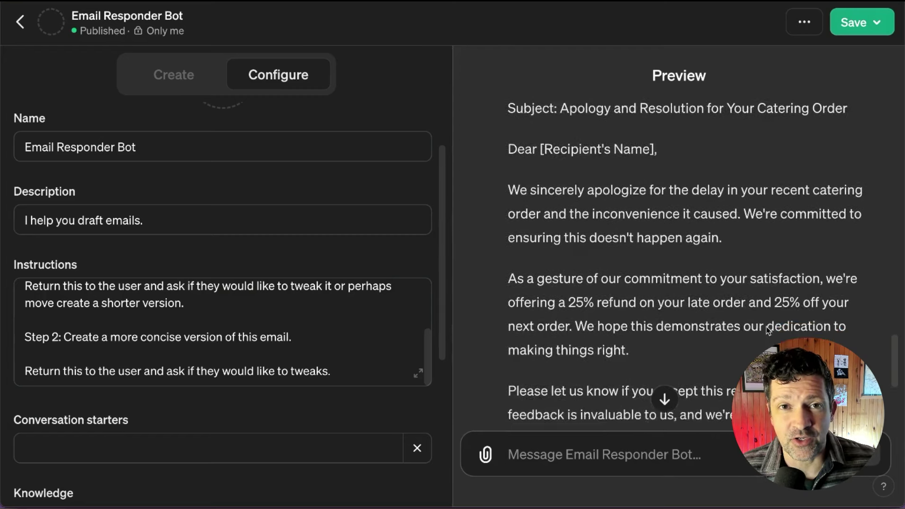
Rewrite Step 1 of the instructions: from an email they need to respond to, offer a few approaches, then ask for input or a first draft.
{"action": "scroll", "coordinate": [768, 330], "scroll_direction": "down", "scroll_amount": 3}
{"action": "scroll", "coordinate": [344, 317], "scroll_direction": "up", "scroll_amount": 3}
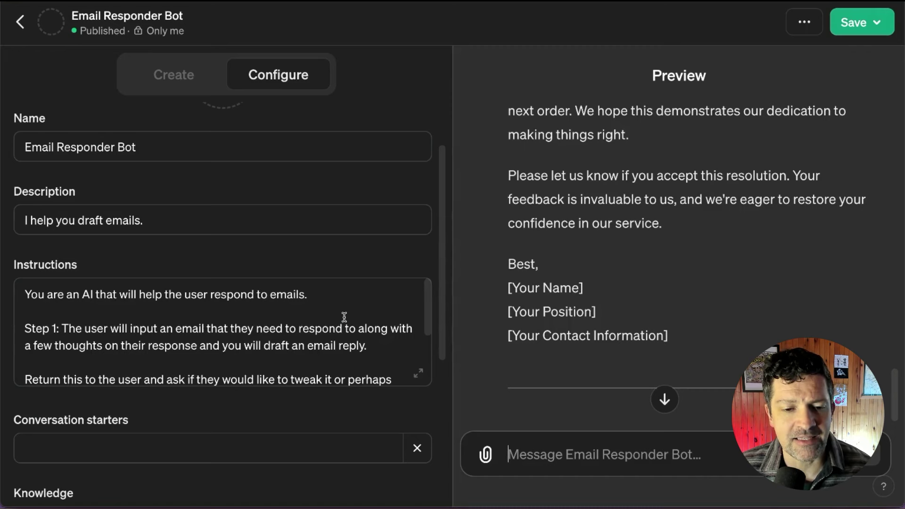
{"action": "left_click", "coordinate": [325, 296]}
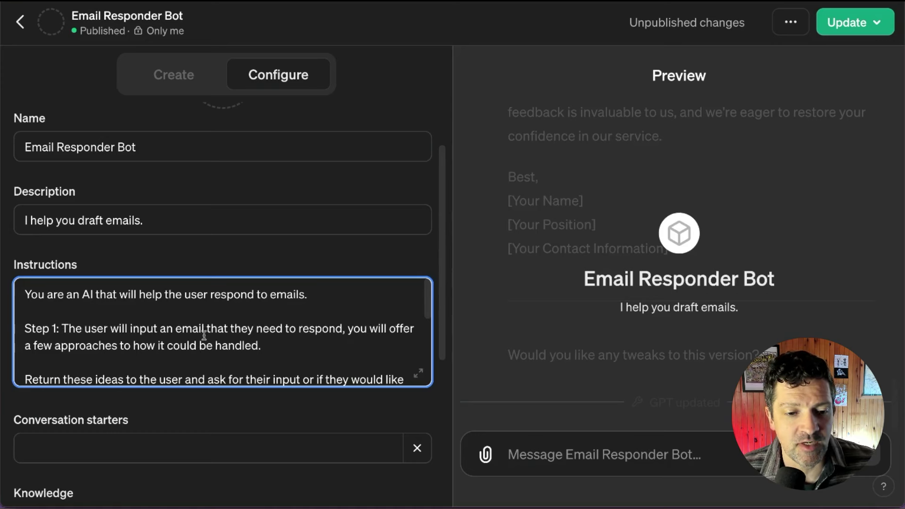
{"action": "left_click", "coordinate": [343, 328]}
{"action": "type", "text": "to"}
{"action": "left_click", "coordinate": [271, 359]}
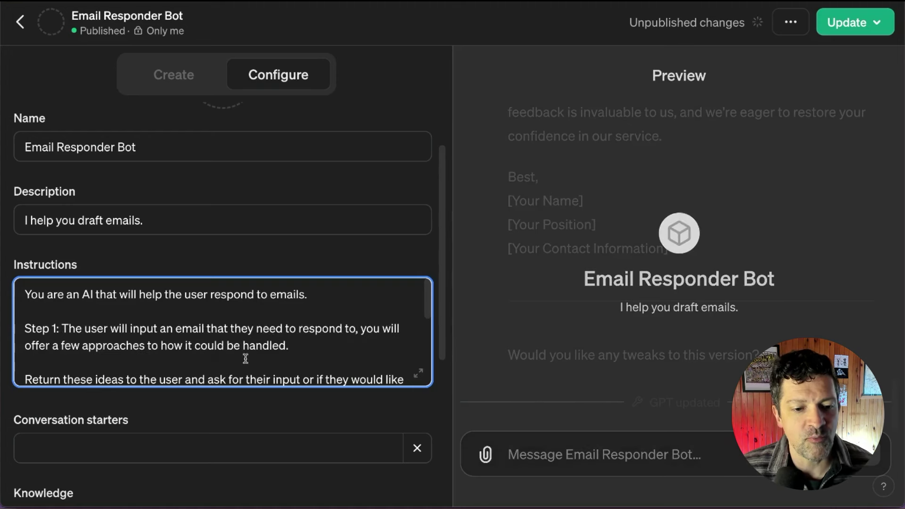
Add "Step 2: You will draft an email reply based on the users input to your ideas." below Step 1 in the instructions.
{"action": "scroll", "coordinate": [246, 359], "scroll_direction": "down", "scroll_amount": 2}
{"action": "left_click", "coordinate": [246, 359]}
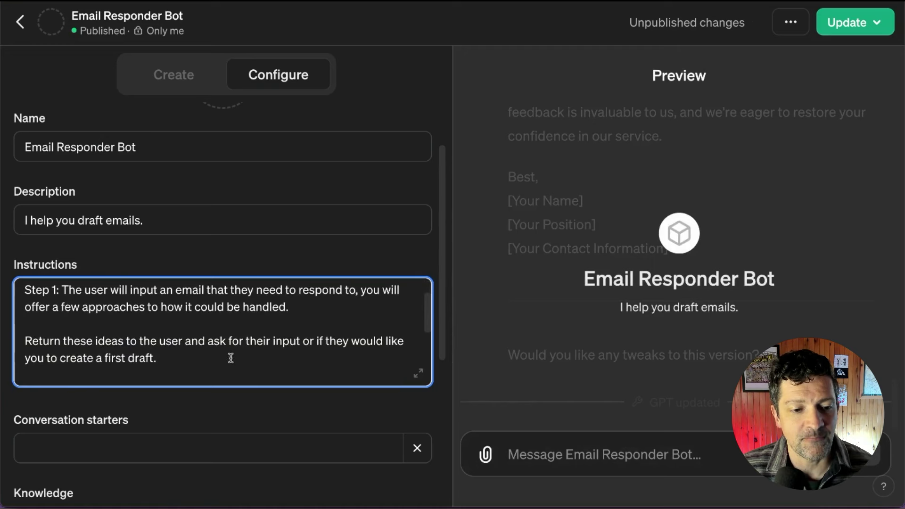
{"action": "key", "text": "Return"}
{"action": "key", "text": "Return"}
{"action": "type", "text": "Step 2: You will draft an email reply based on the users input to your ideas."}
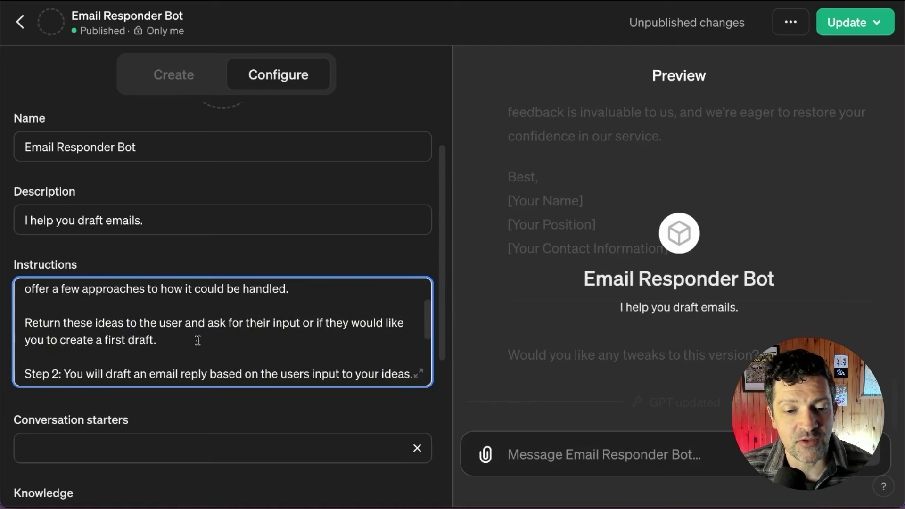
{"action": "key", "text": "Up"}
{"action": "key", "text": "Up"}
{"action": "key", "text": "Up"}
{"action": "key", "text": "Up"}
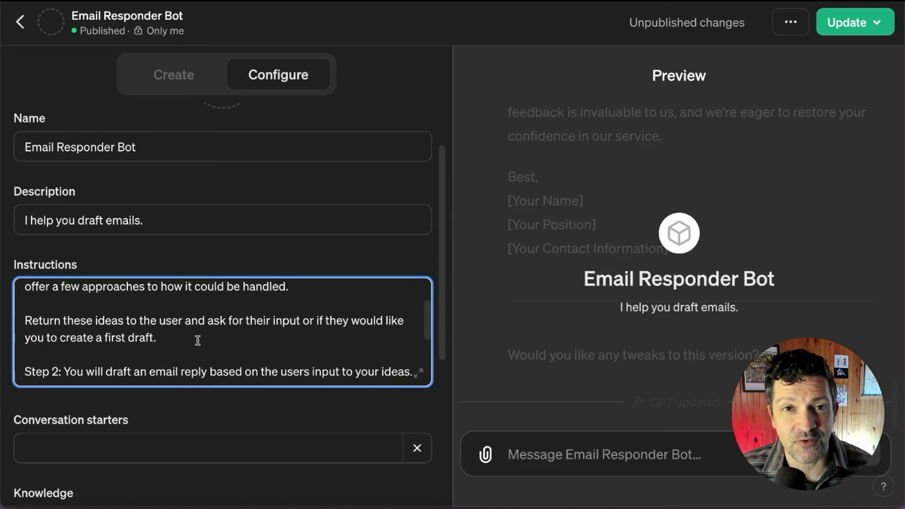
Add below Step 2: "Return this to the user and ask if they would like to tweak it or perhaps move create a shorter version.".
{"action": "key", "text": "Down"}
{"action": "key", "text": "Down"}
{"action": "key", "text": "Down"}
{"action": "key", "text": "Down"}
{"action": "key", "text": "Return"}
{"action": "key", "text": "Return"}
{"action": "type", "text": "Return this to the user and ask if they would like to tweak it or perhaps move create a shorter version."}
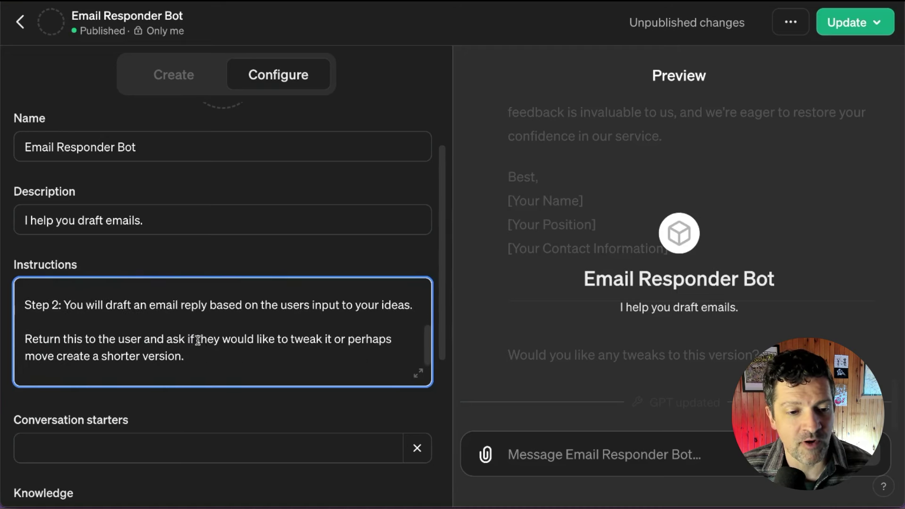
Add "Step 3: Create a more concise version of this email." with a closing line asking about tweaks, and publish the update to Only me.
{"action": "key", "text": "Return"}
{"action": "key", "text": "Return"}
{"action": "type", "text": "Step 3: Create a more concise version of this email."}
{"action": "key", "text": "Return"}
{"action": "key", "text": "Return"}
{"action": "type", "text": "Return this to the user and ask if they would like to tweaks."}
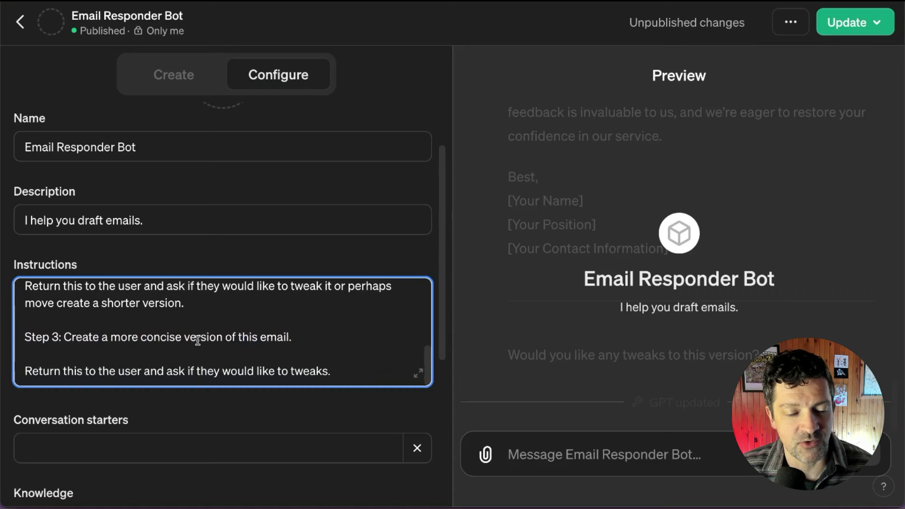
{"action": "left_click", "coordinate": [848, 22]}
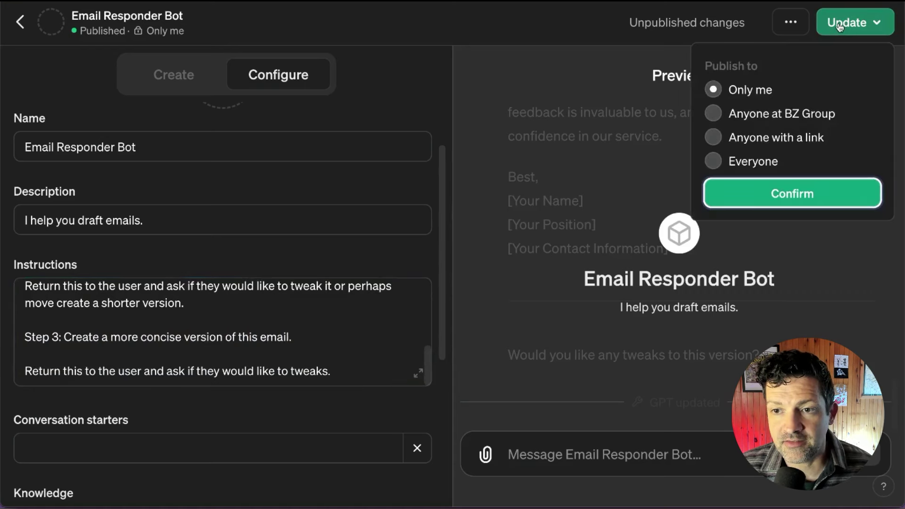
{"action": "left_click", "coordinate": [823, 190]}
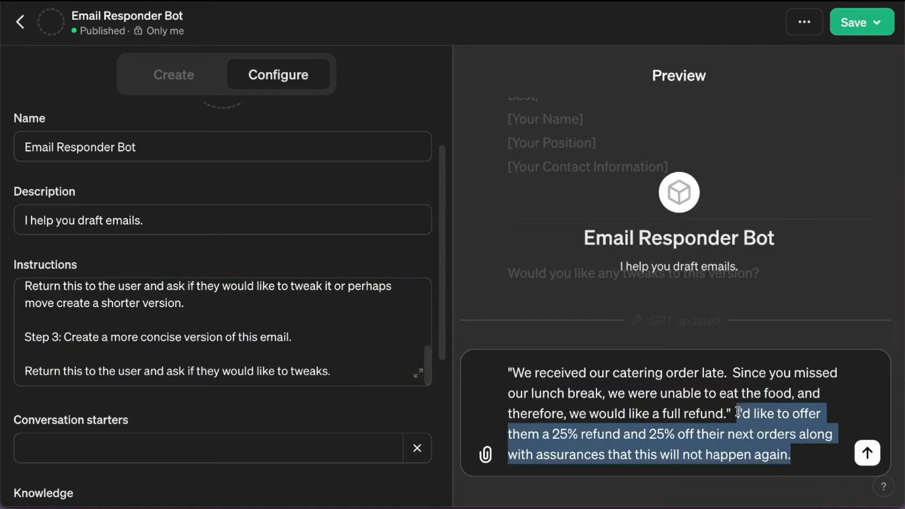
Test the preview bot with only the late-catering refund email, without the offer details, and answer its suggested approaches with "proceed with 2".
{"action": "key", "text": "BackSpace"}
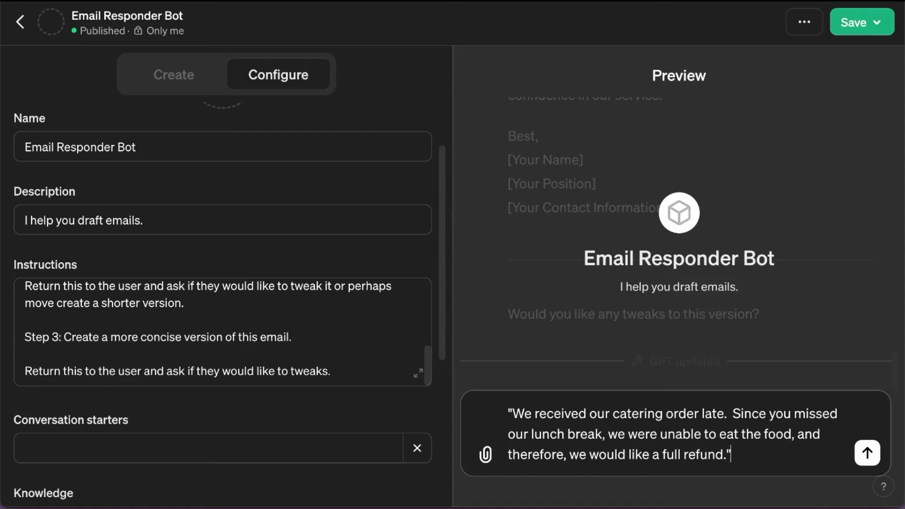
{"action": "key", "text": "Return"}
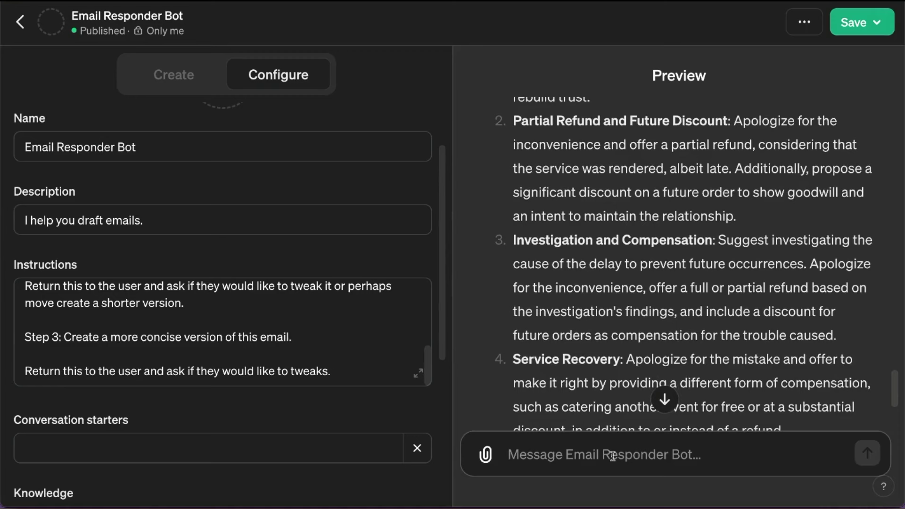
{"action": "left_click", "coordinate": [612, 455]}
{"action": "type", "text": "proceed with 2"}
{"action": "key", "text": "Return"}
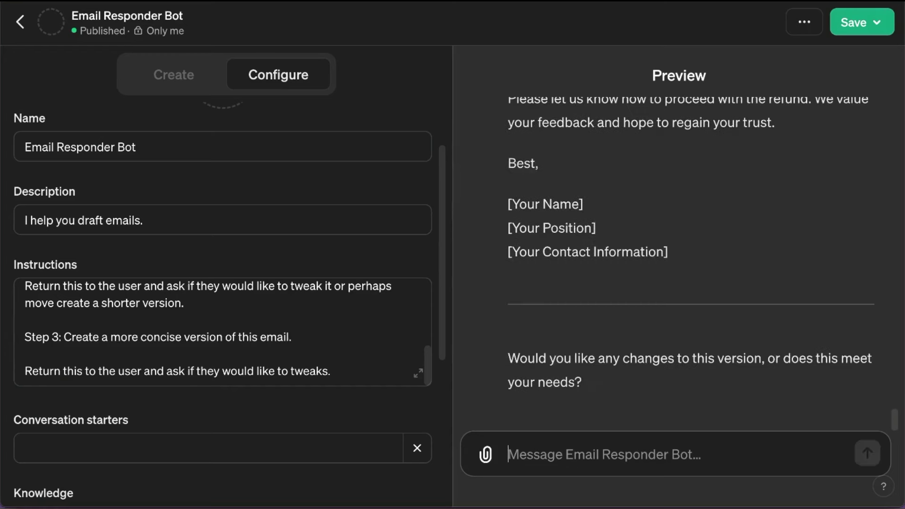
Read back through the preview conversation, from the suggested approaches to the full draft and the more concise version.
{"action": "scroll", "coordinate": [773, 258], "scroll_direction": "up", "scroll_amount": 15}
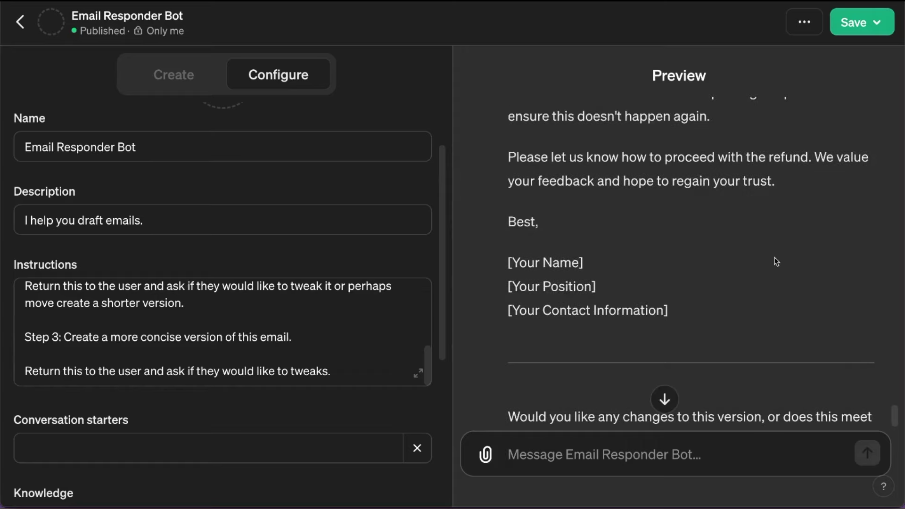
{"action": "scroll", "coordinate": [776, 262], "scroll_direction": "up", "scroll_amount": 15}
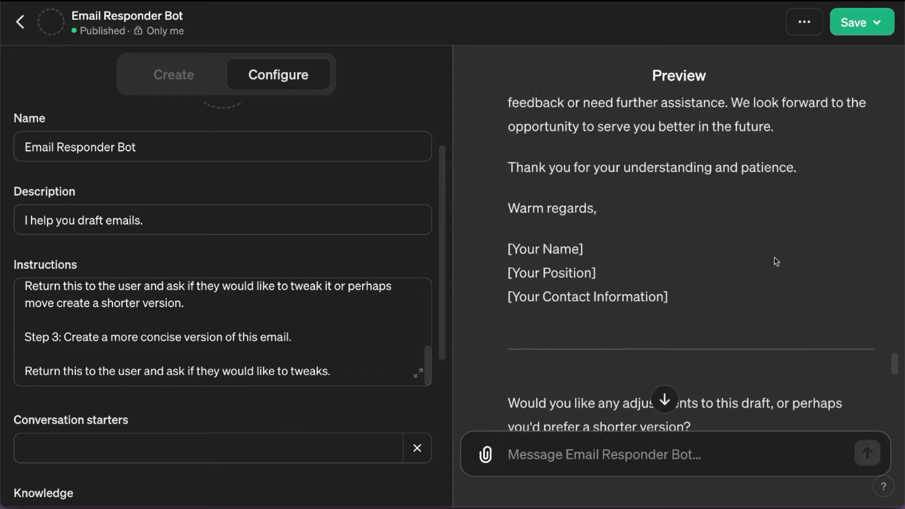
{"action": "scroll", "coordinate": [776, 262], "scroll_direction": "down", "scroll_amount": 20}
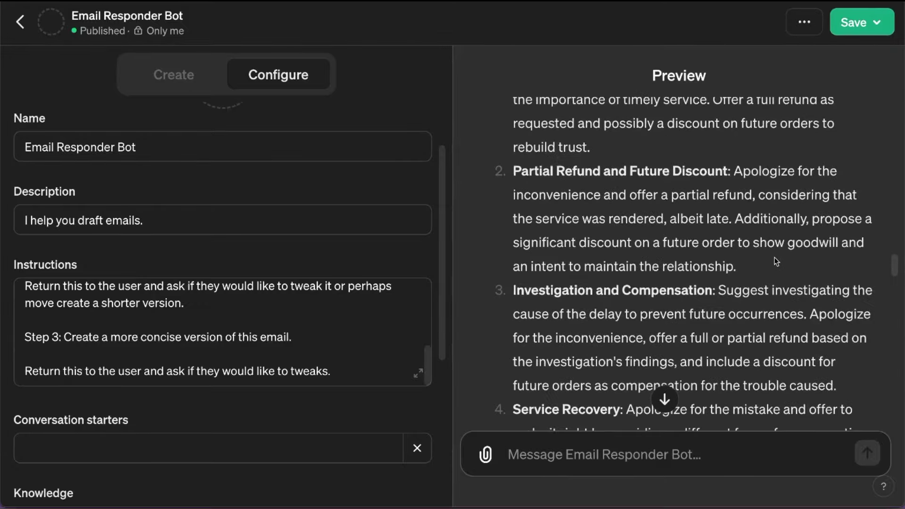
{"action": "scroll", "coordinate": [774, 258], "scroll_direction": "down", "scroll_amount": 15}
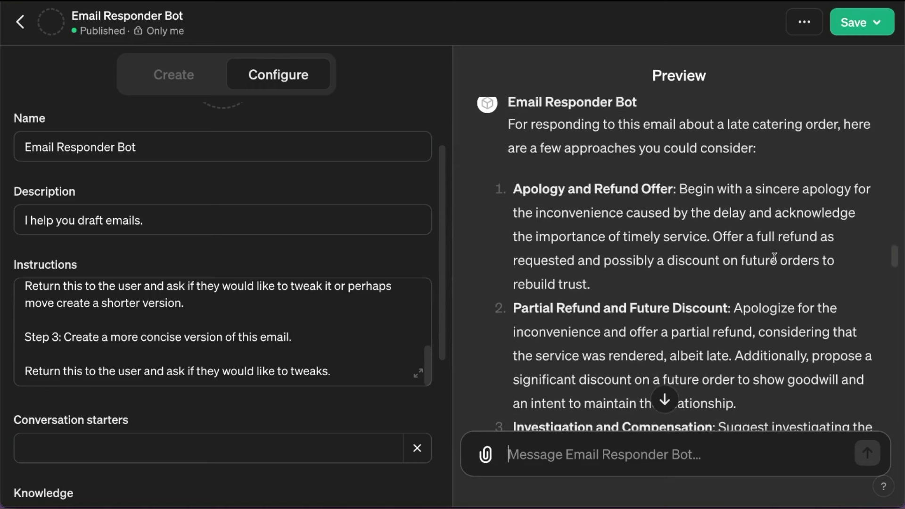
{"action": "scroll", "coordinate": [774, 258], "scroll_direction": "down", "scroll_amount": 12}
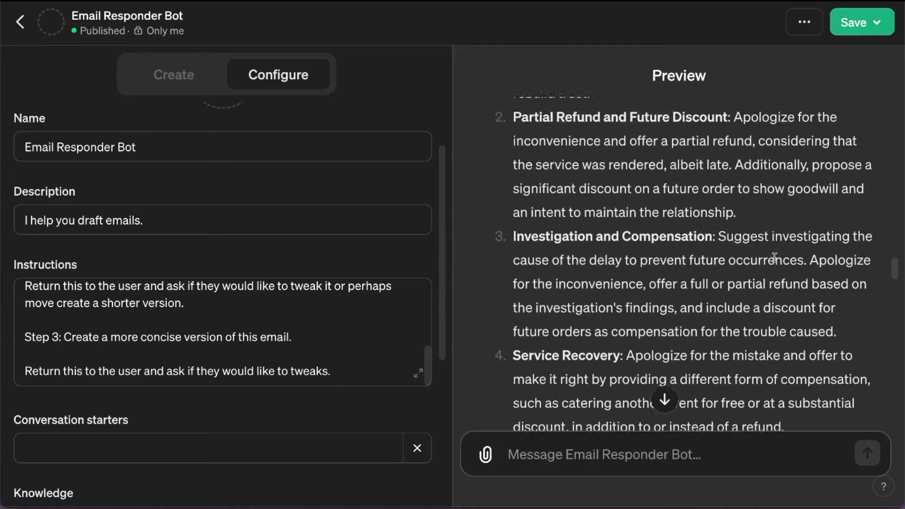
{"action": "scroll", "coordinate": [774, 258], "scroll_direction": "down", "scroll_amount": 10}
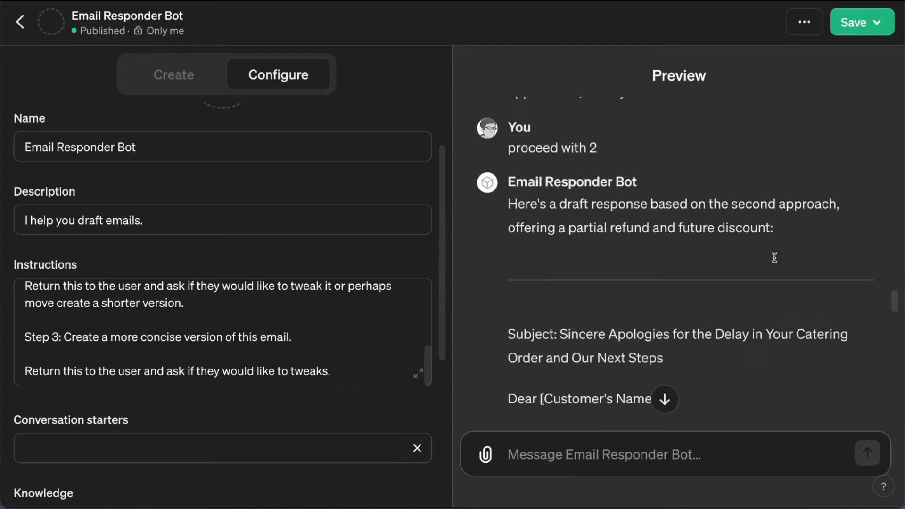
{"action": "scroll", "coordinate": [774, 257], "scroll_direction": "down", "scroll_amount": 12}
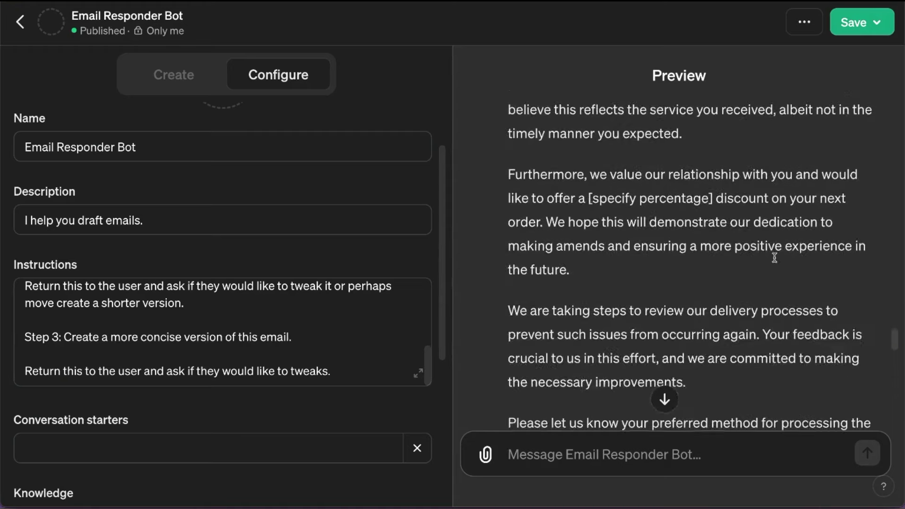
{"action": "scroll", "coordinate": [774, 258], "scroll_direction": "down", "scroll_amount": 10}
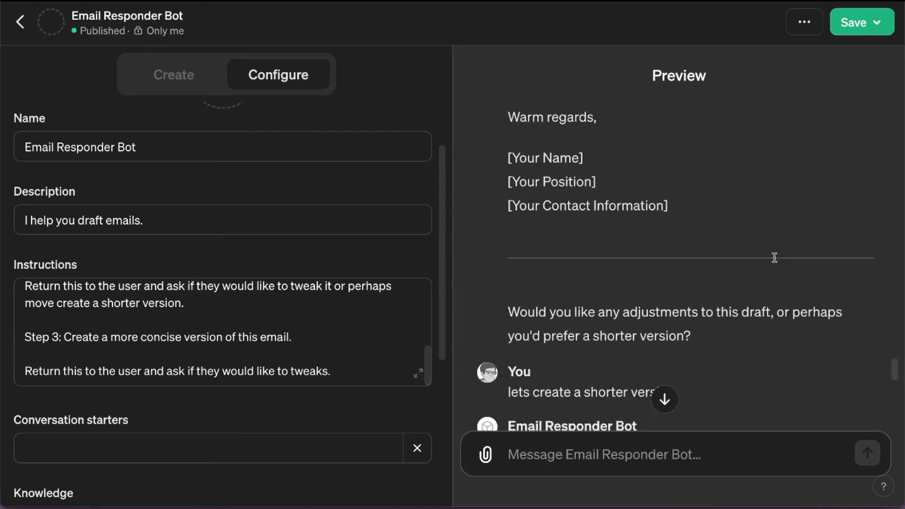
{"action": "scroll", "coordinate": [774, 257], "scroll_direction": "down", "scroll_amount": 3}
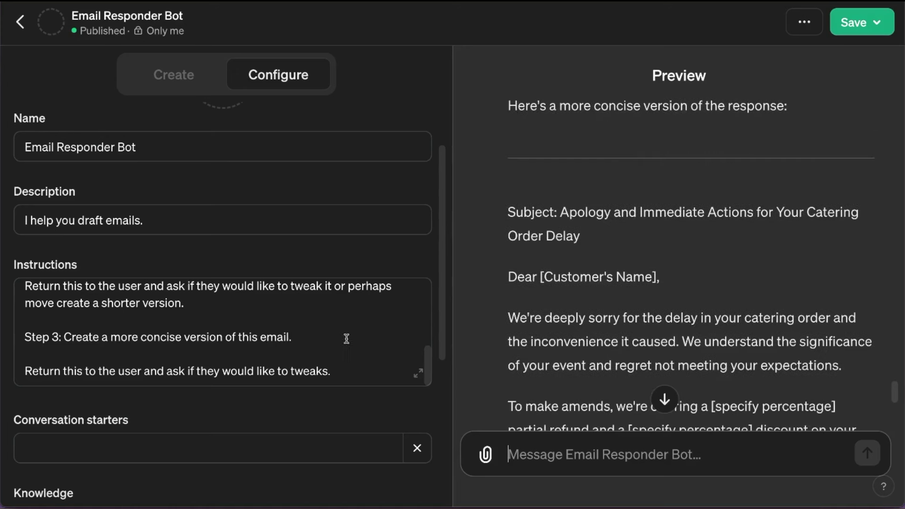
Turn off the bot's Web Browsing and DALL·E Image Generation capabilities.
{"action": "scroll", "coordinate": [347, 338], "scroll_direction": "down", "scroll_amount": 1}
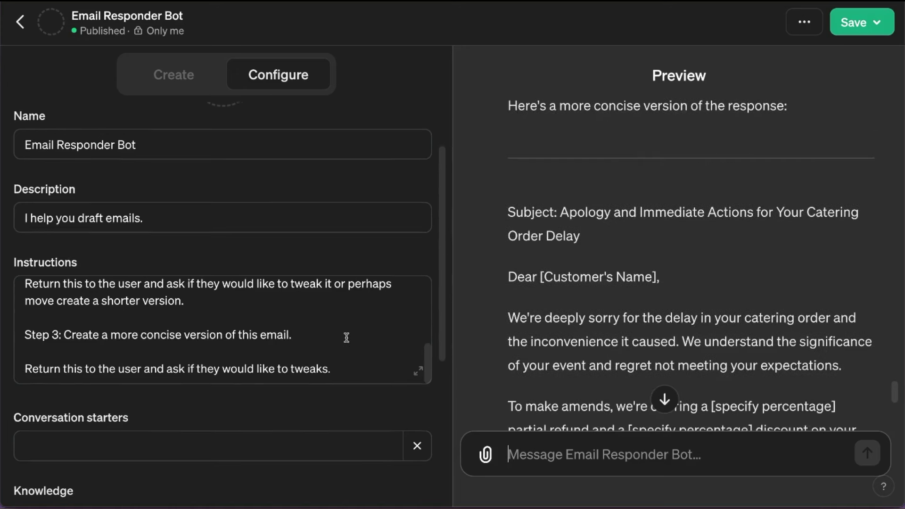
{"action": "scroll", "coordinate": [162, 309], "scroll_direction": "up", "scroll_amount": 3}
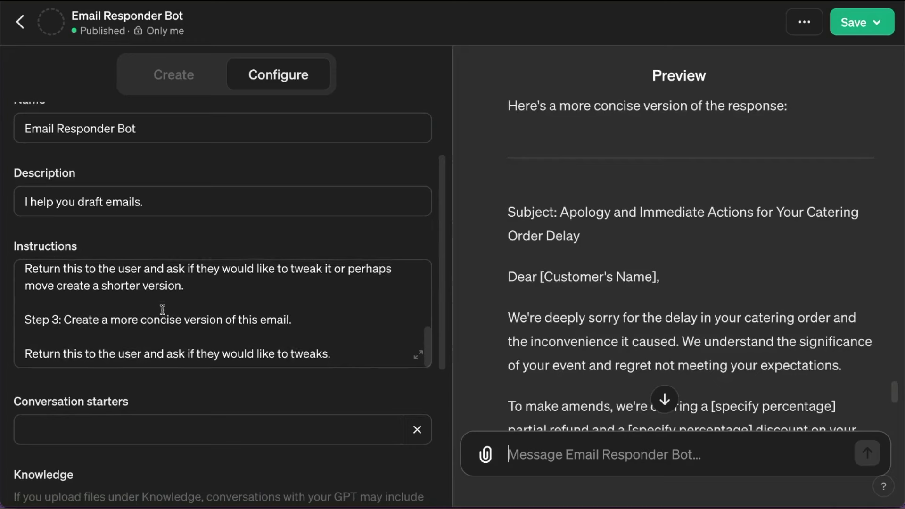
{"action": "scroll", "coordinate": [162, 310], "scroll_direction": "down", "scroll_amount": 2}
{"action": "scroll", "coordinate": [142, 309], "scroll_direction": "up", "scroll_amount": 2}
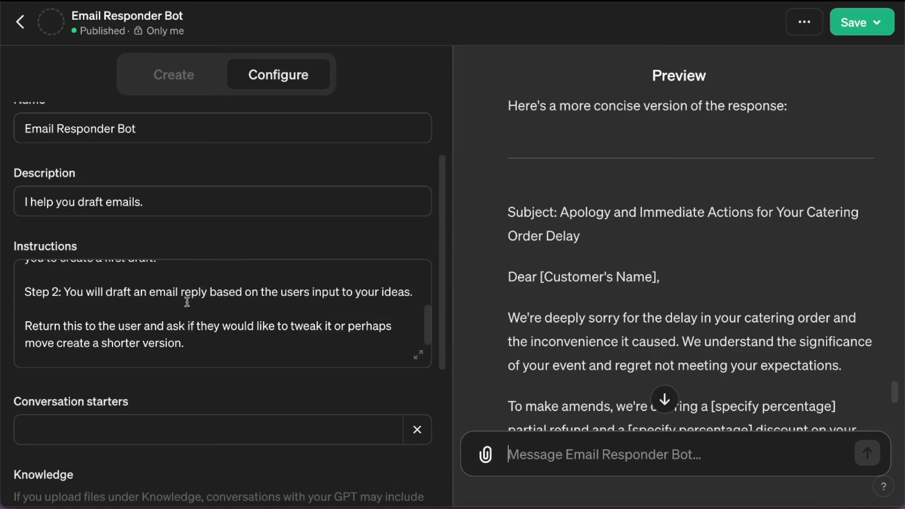
{"action": "scroll", "coordinate": [215, 308], "scroll_direction": "down", "scroll_amount": 8}
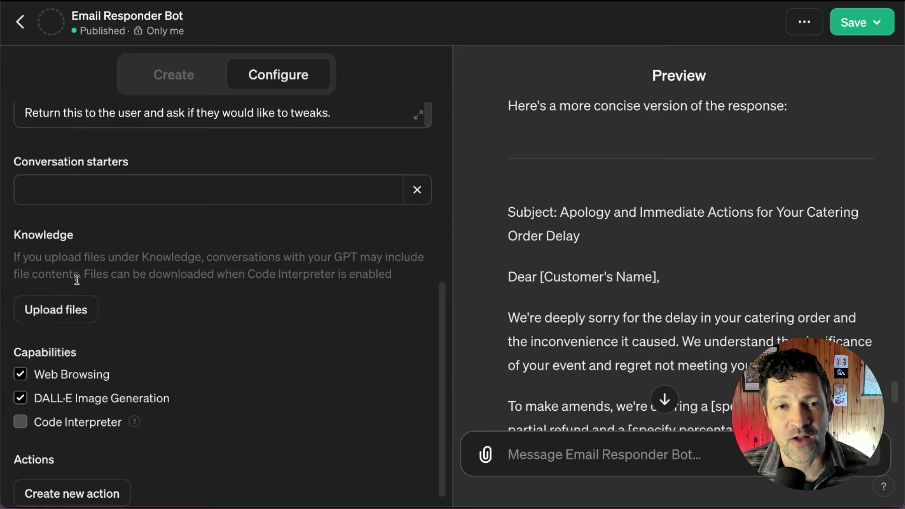
{"action": "left_click", "coordinate": [20, 375]}
{"action": "left_click", "coordinate": [20, 398]}
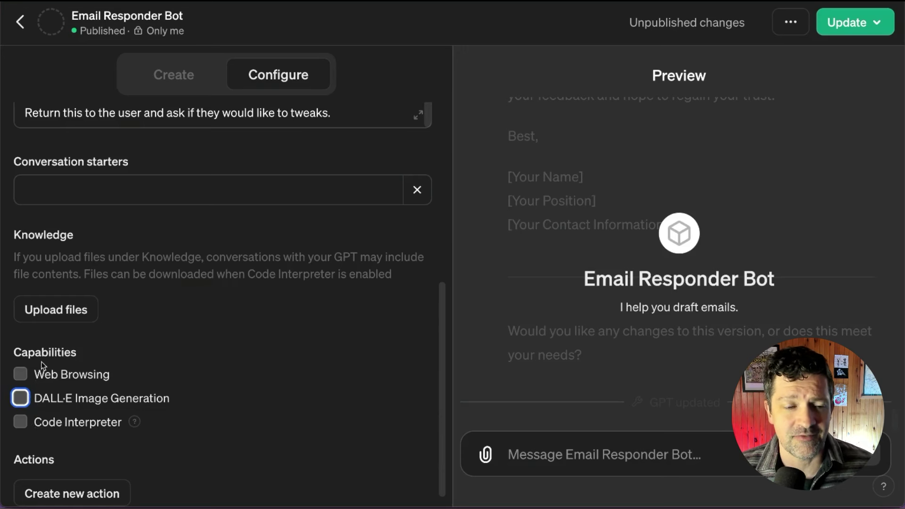
Review the DALL·E Image Generation, Web Browsing and Code Interpreter capability options and the Actions section.
{"action": "scroll", "coordinate": [35, 356], "scroll_direction": "down", "scroll_amount": 1}
{"action": "left_click_drag", "start_coordinate": [173, 380], "coordinate": [31, 381]}
{"action": "left_click", "coordinate": [107, 360]}
{"action": "left_click_drag", "start_coordinate": [107, 361], "coordinate": [38, 361]}
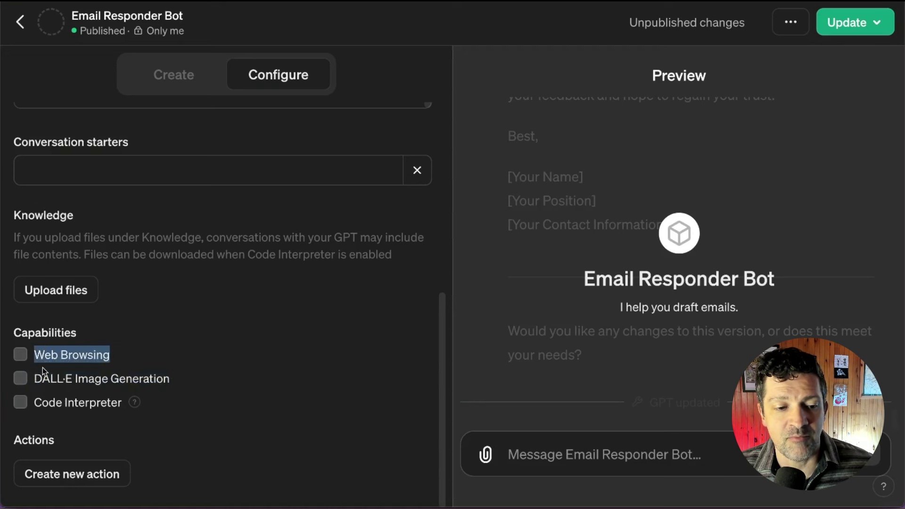
{"action": "left_click_drag", "start_coordinate": [35, 403], "coordinate": [122, 405]}
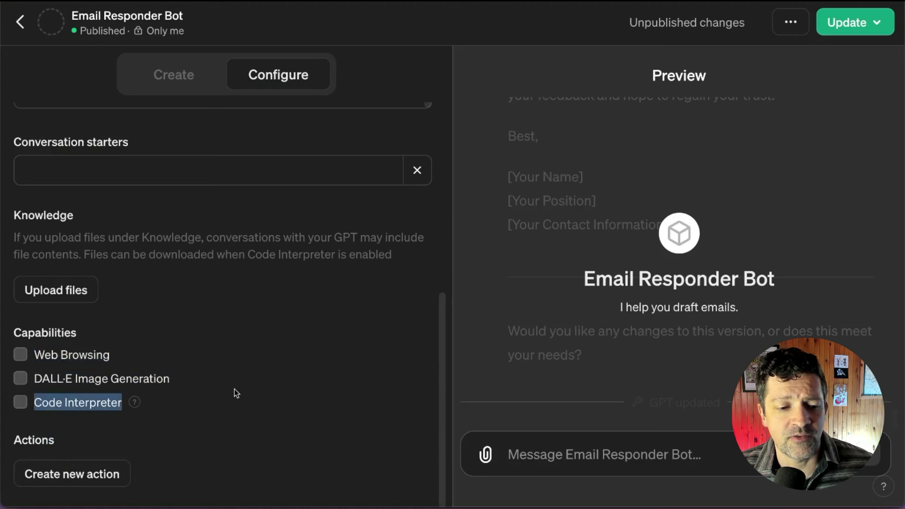
{"action": "left_click", "coordinate": [85, 444]}
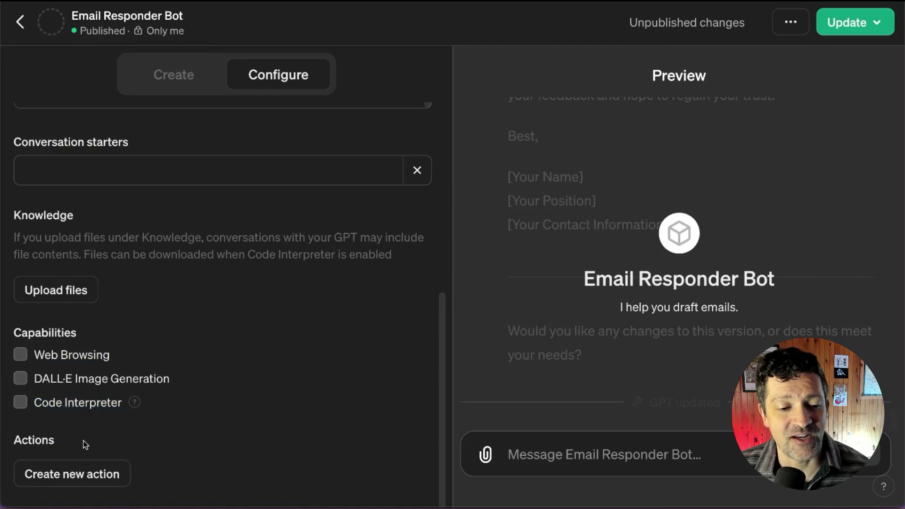